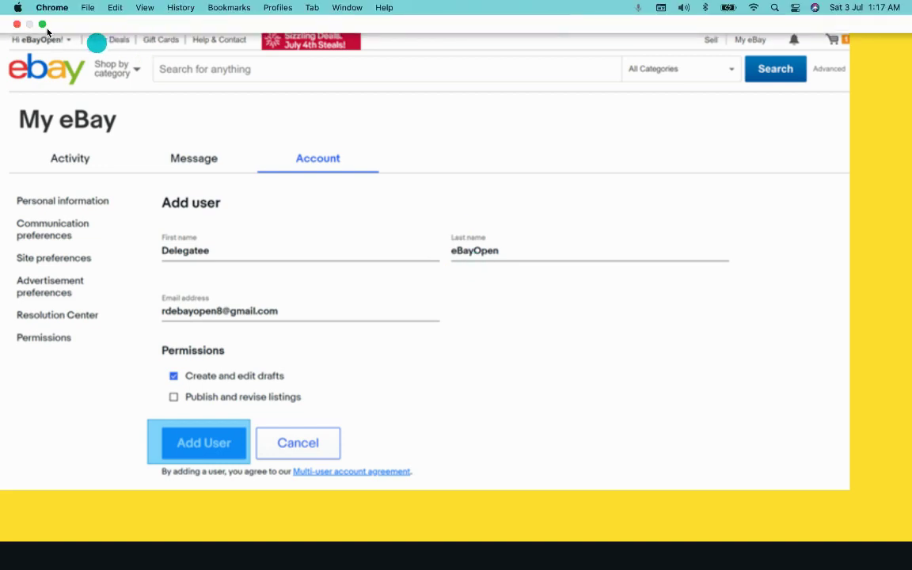
# Exit Canva's full-screen view of the eBay Add user slide
pyautogui.moveTo(42, 25)
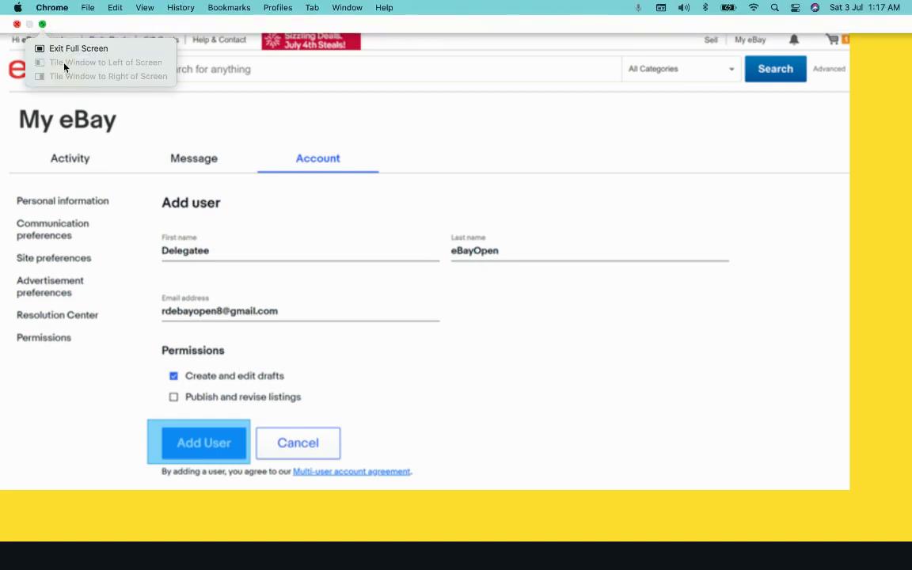
pyautogui.click(53, 49)
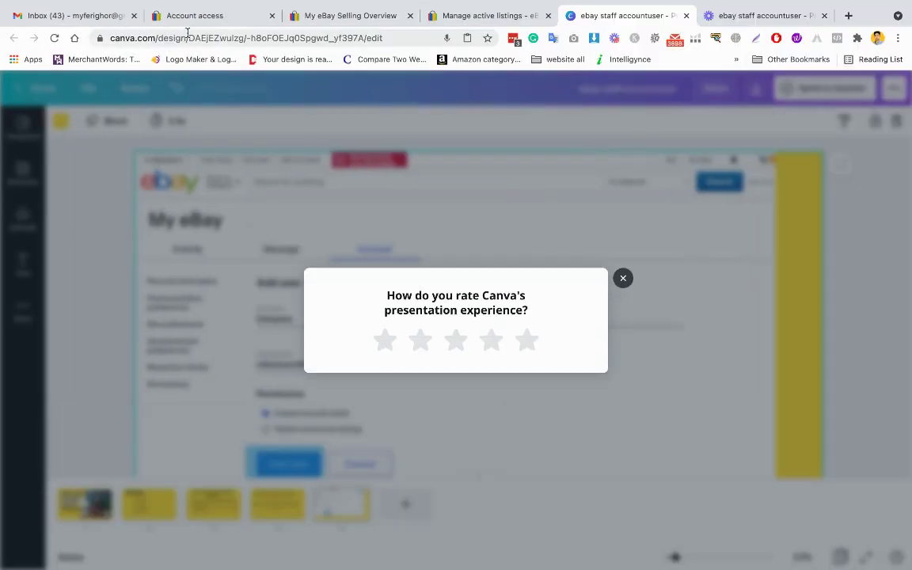
# Switch to the Gmail inbox and show its Primary category of emails
pyautogui.click(94, 16)
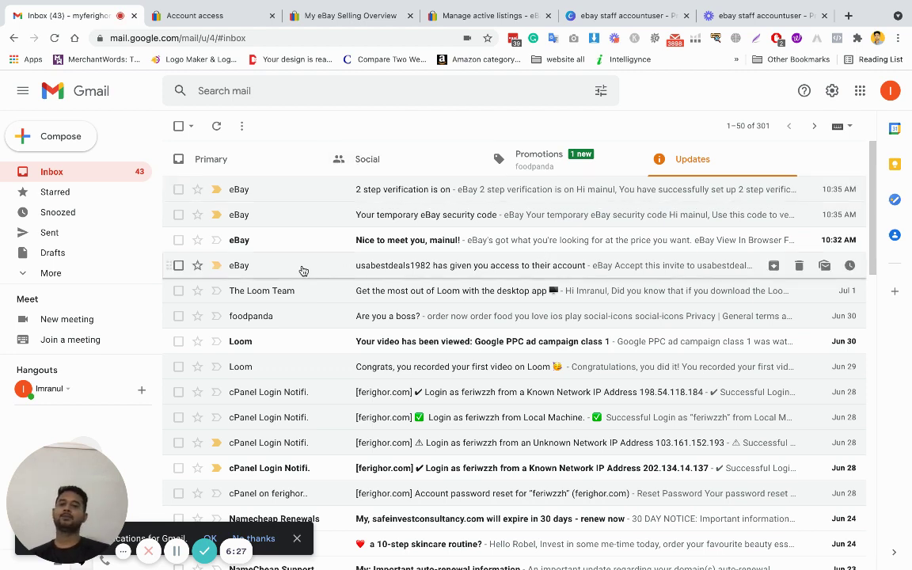
pyautogui.click(237, 171)
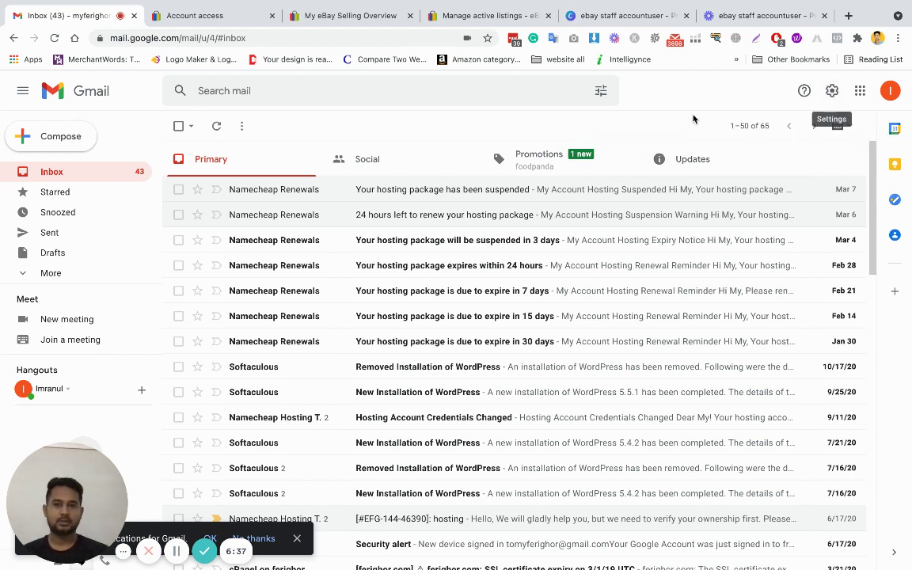
pyautogui.click(831, 92)
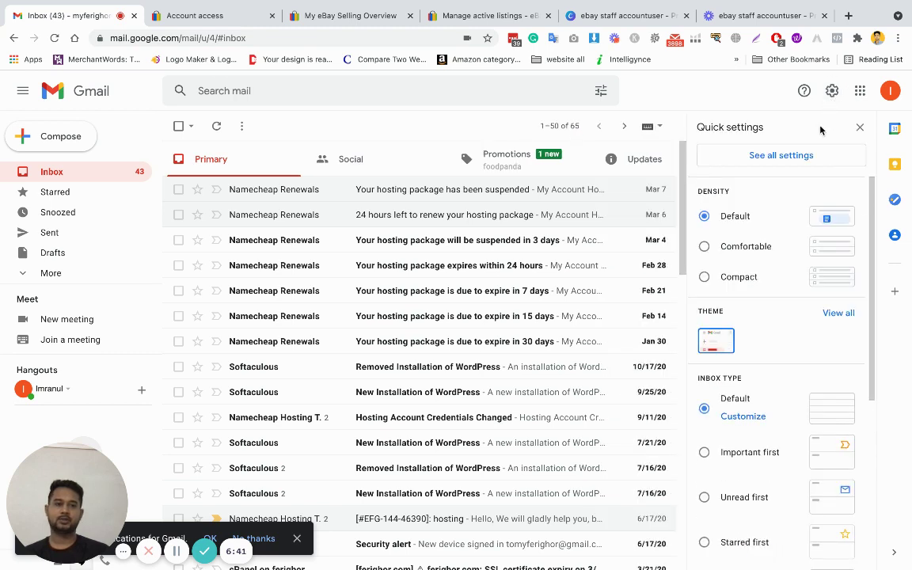
pyautogui.click(780, 156)
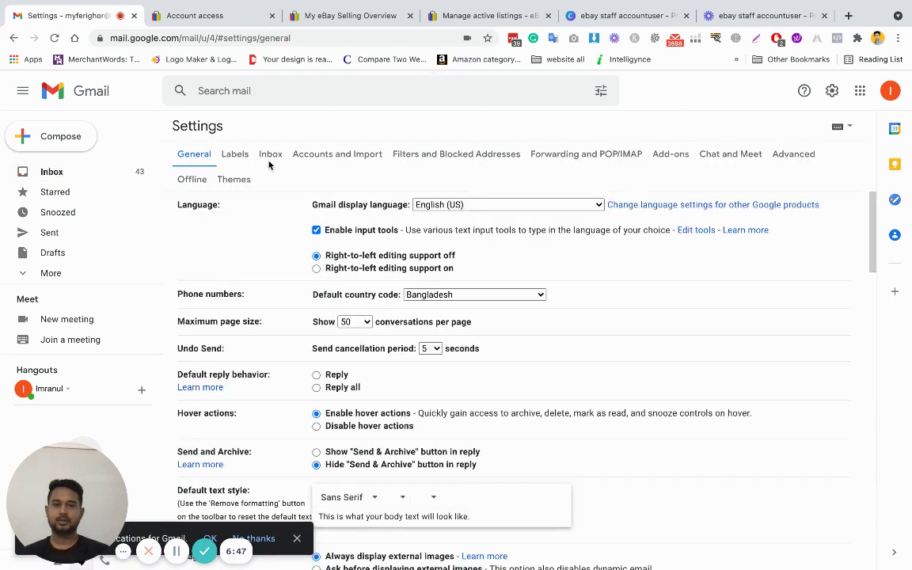
pyautogui.click(270, 153)
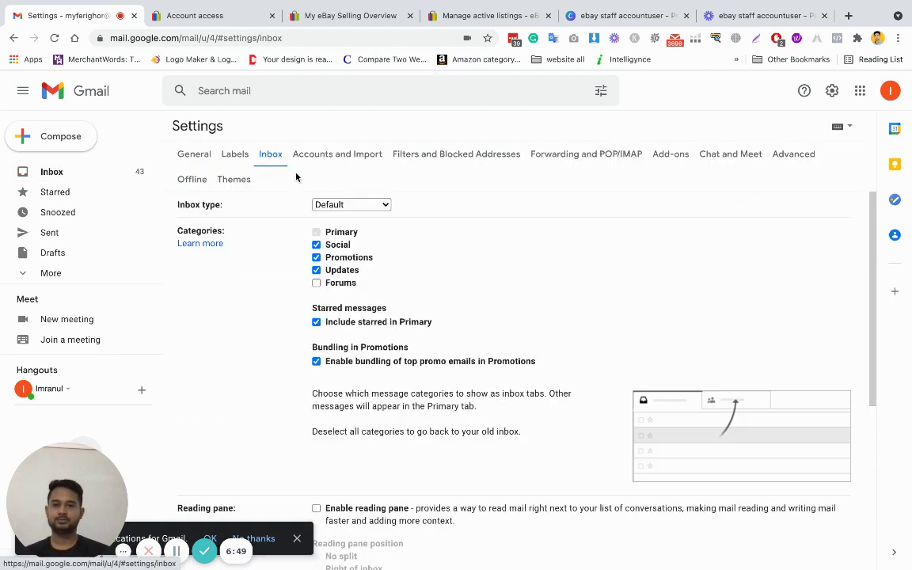
pyautogui.moveTo(316, 273)
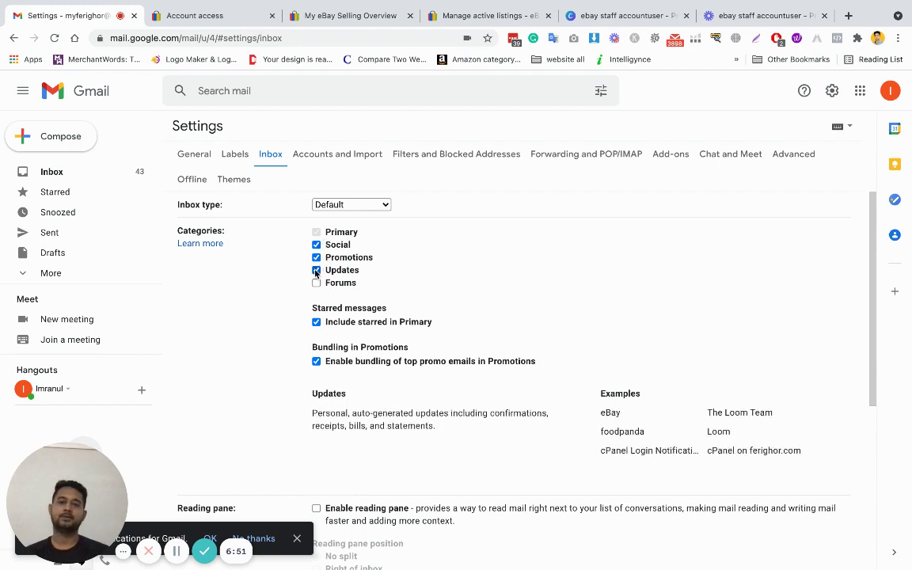
pyautogui.scroll(-4, 319, 275)
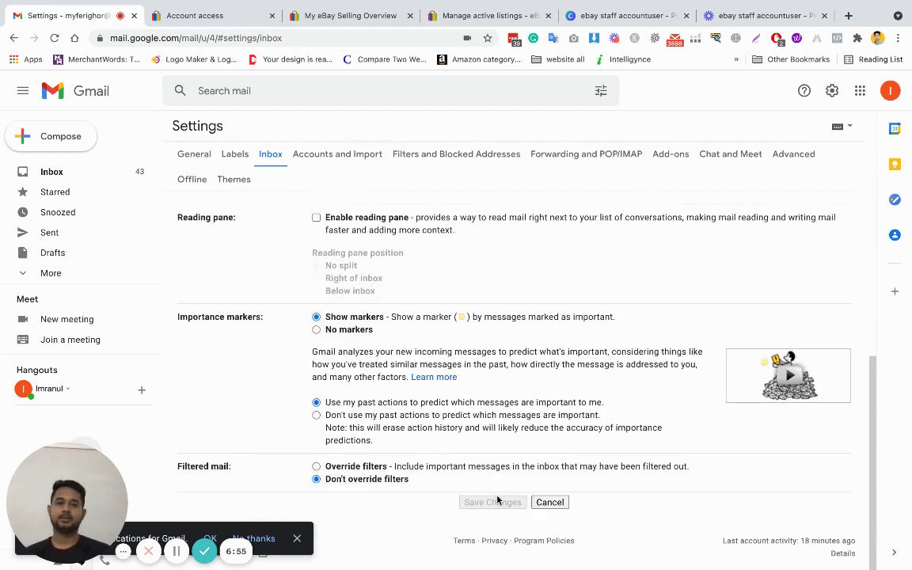
pyautogui.click(73, 174)
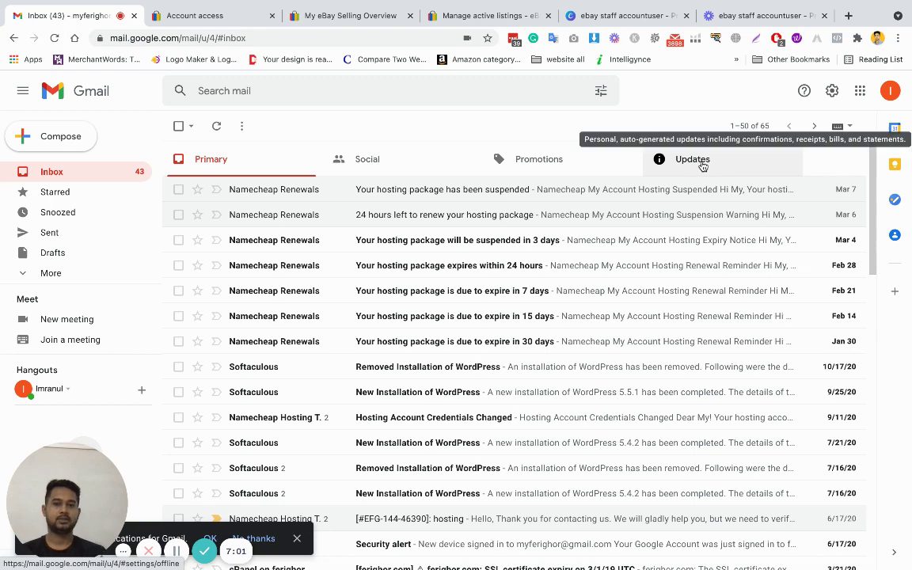
# Open eBay's account-access invite email under Updates and accept the invitation
pyautogui.click(681, 164)
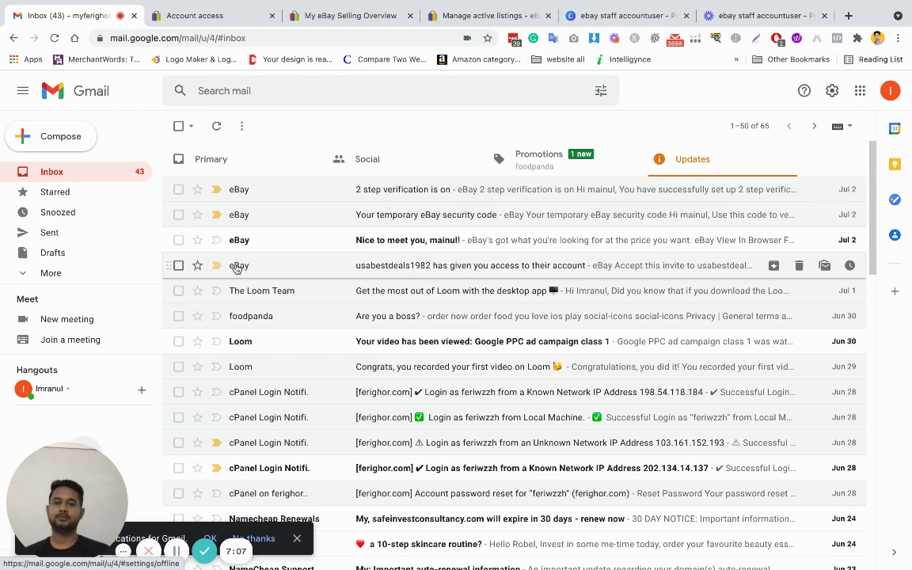
pyautogui.click(450, 267)
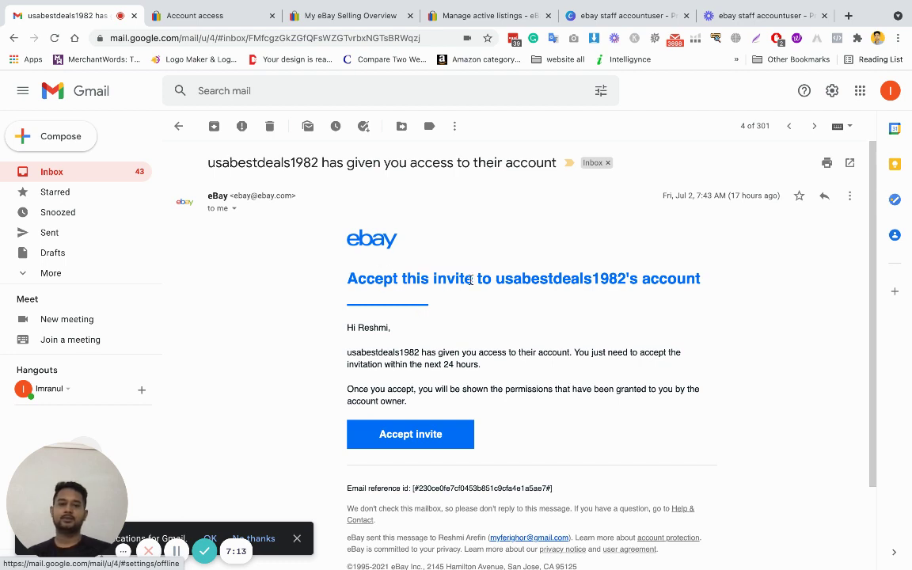
pyautogui.moveTo(497, 279); pyautogui.dragTo(626, 280)
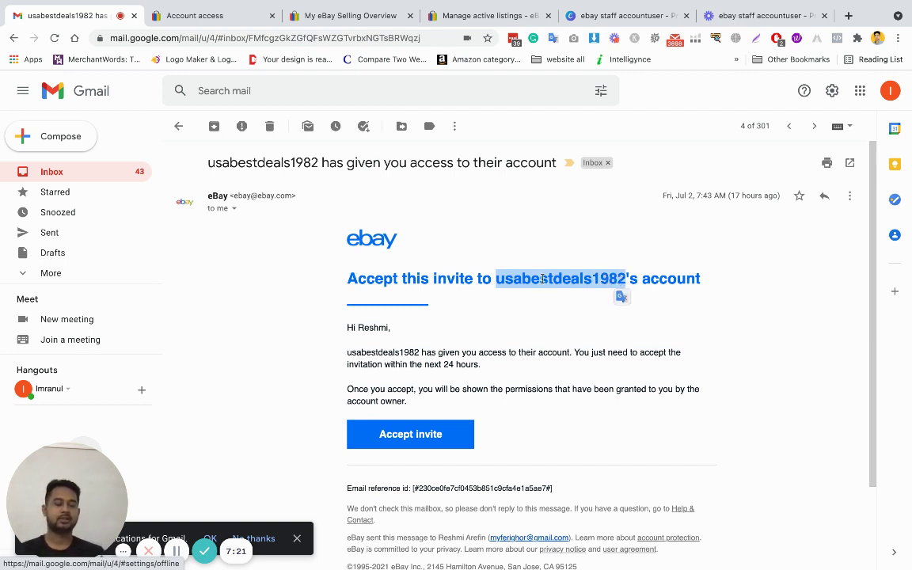
pyautogui.scroll(-3, 543, 279)
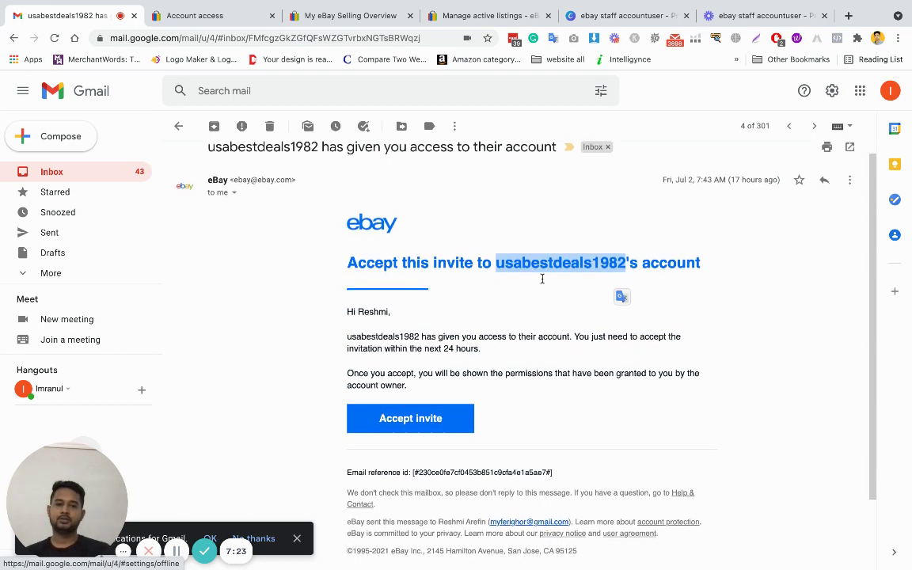
pyautogui.scroll(3, 543, 282)
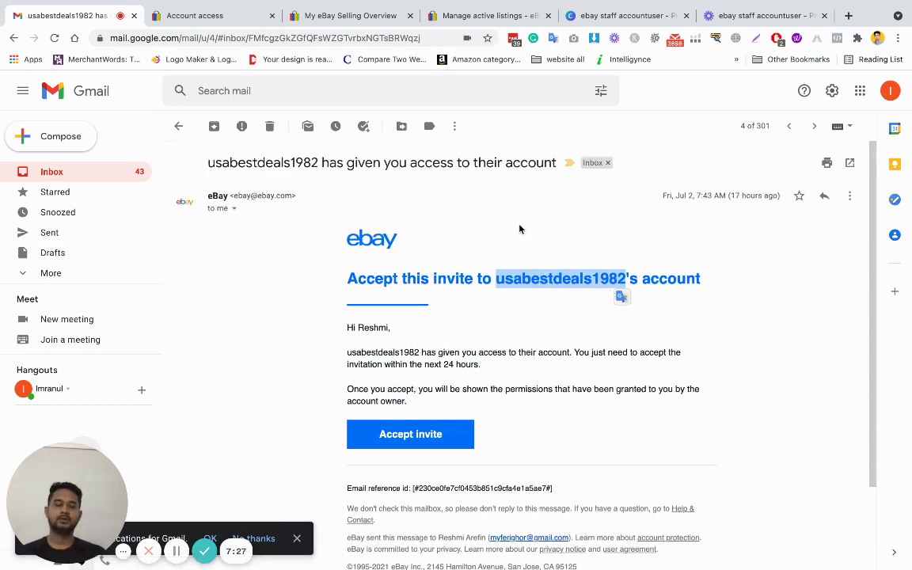
pyautogui.scroll(-2, 522, 238)
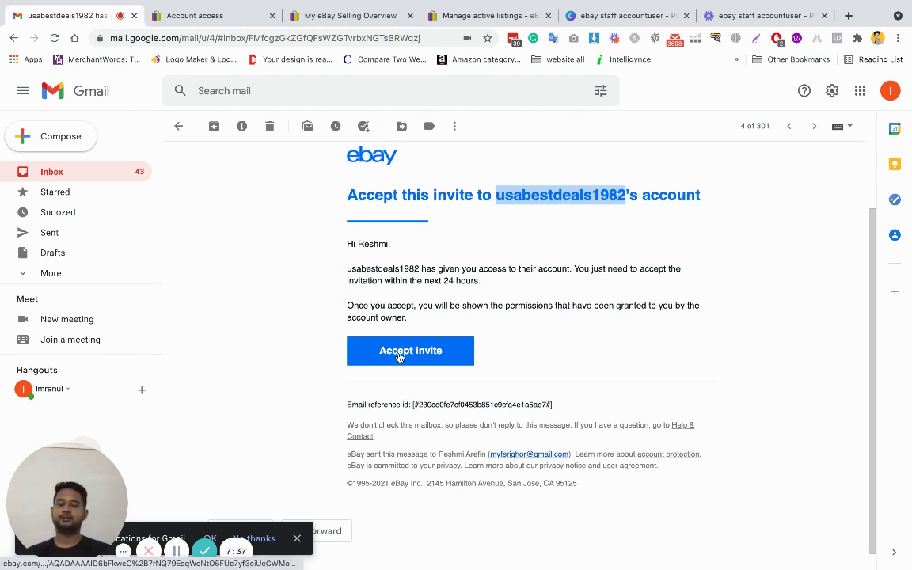
pyautogui.click(400, 357)
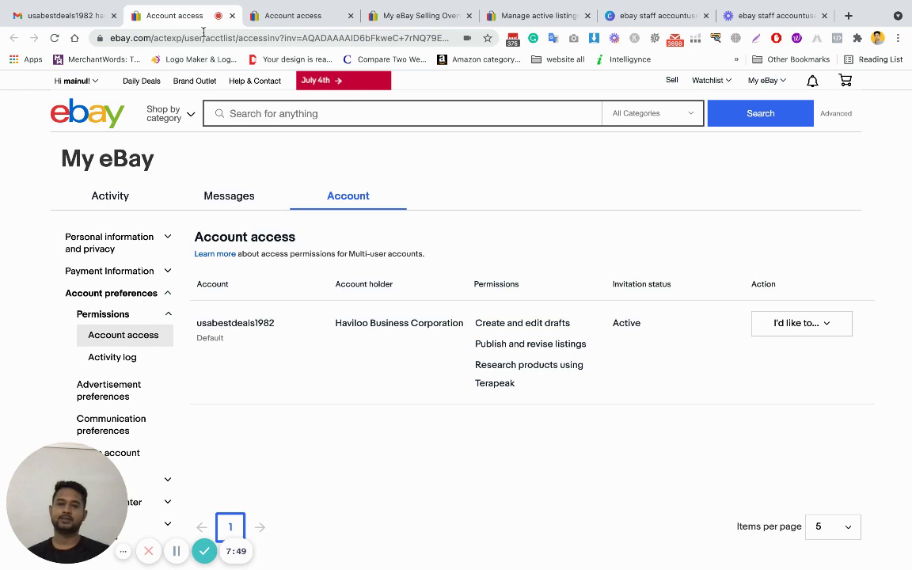
# Copy the link address of the invite email's Accept invite button
pyautogui.click(82, 14)
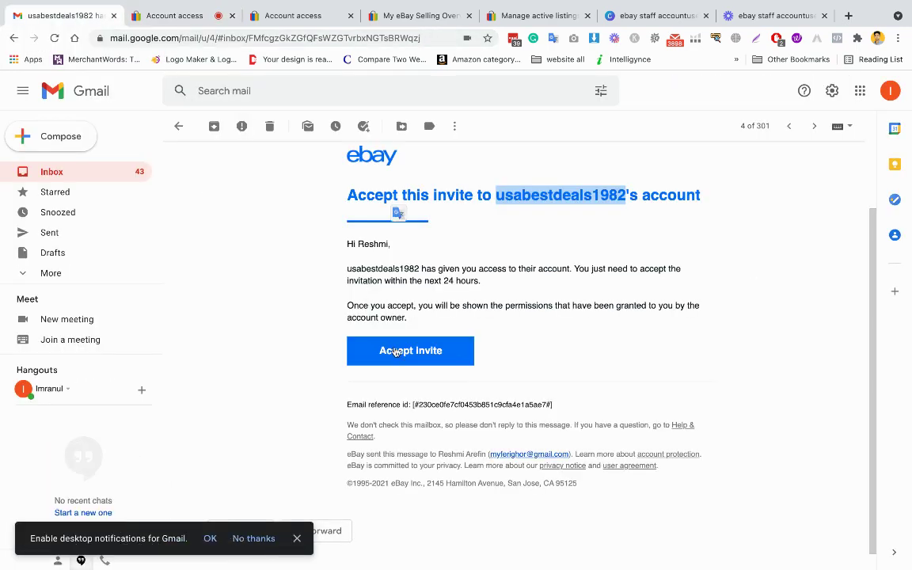
pyautogui.rightClick(399, 351)
pyautogui.click(430, 376)
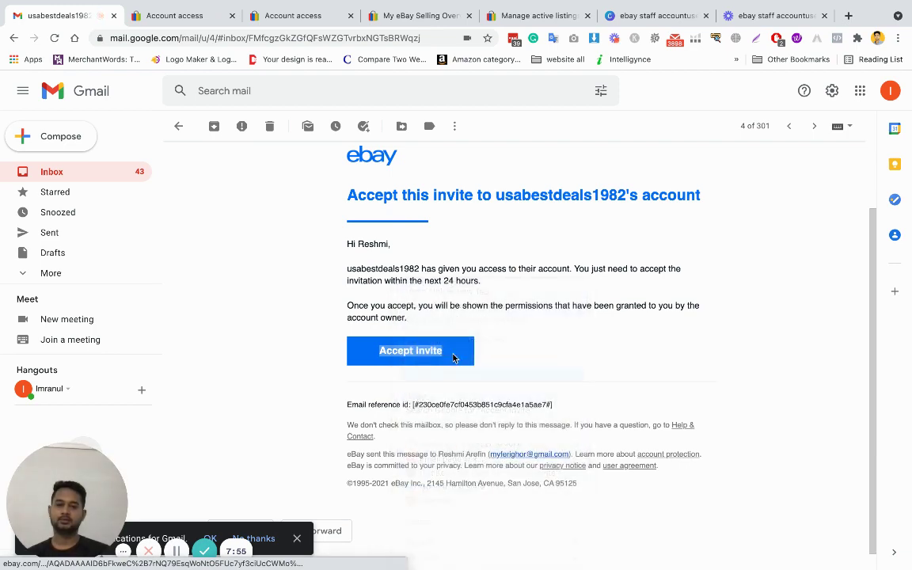
pyautogui.click(898, 38)
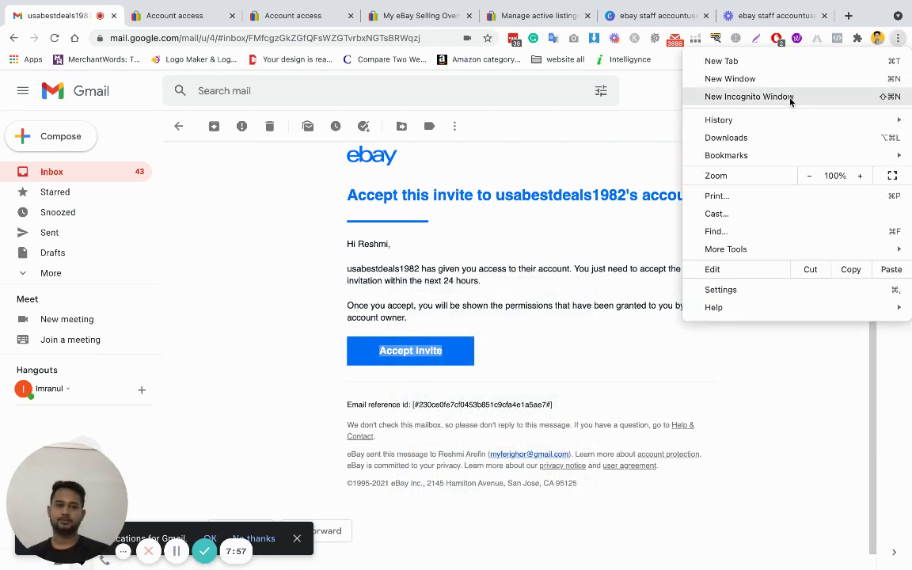
# Load the copied invite link in a new incognito Chrome window
pyautogui.click(773, 96)
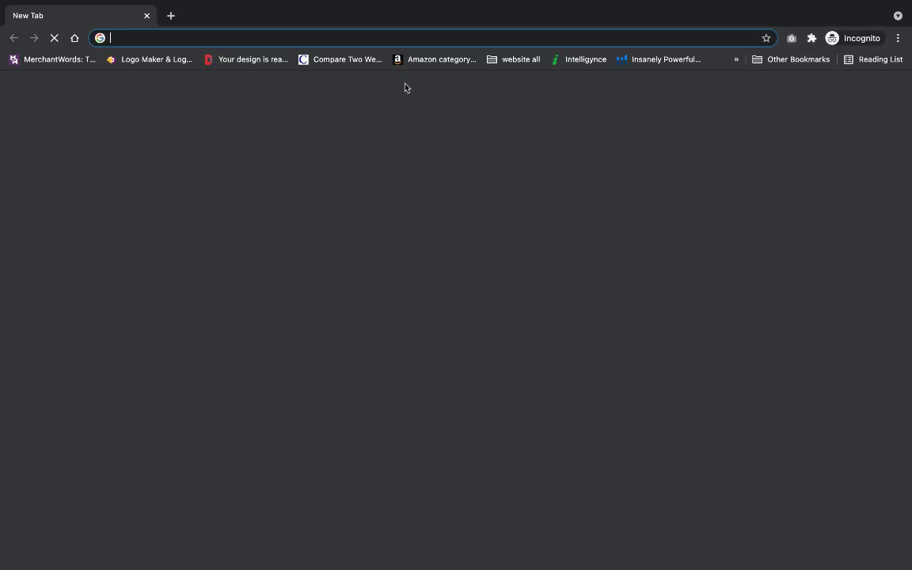
pyautogui.press('super+v')
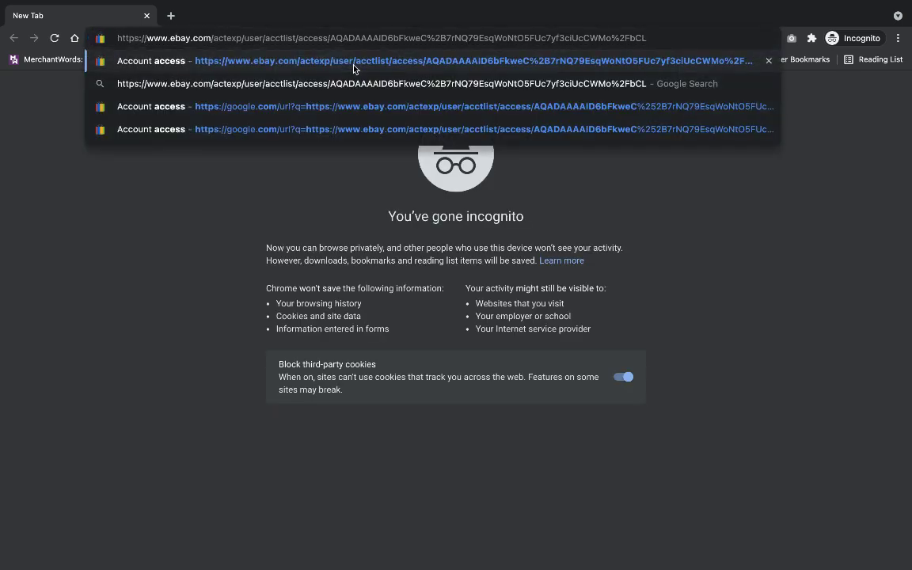
pyautogui.press('Return')
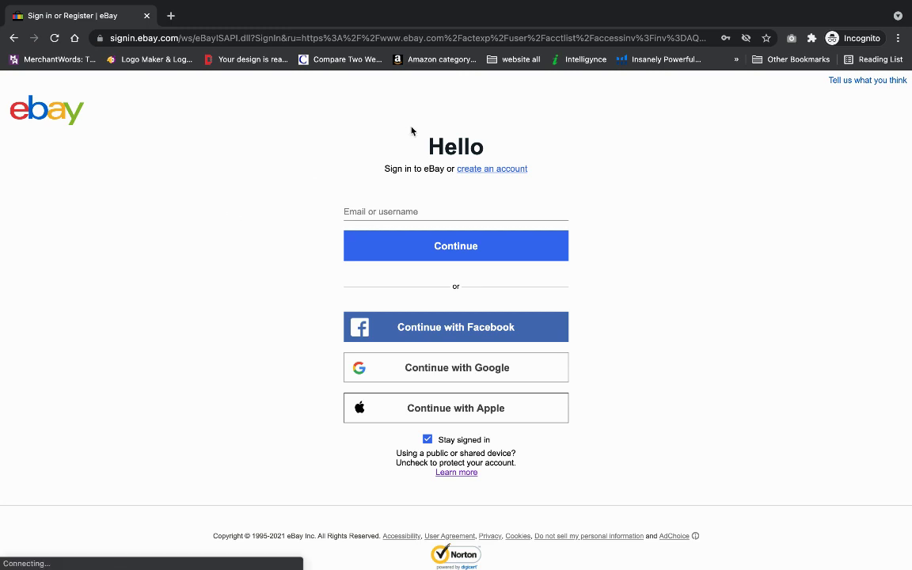
# Go to eBay's personal Create an account form and step through its name, email and password fields
pyautogui.click(494, 171)
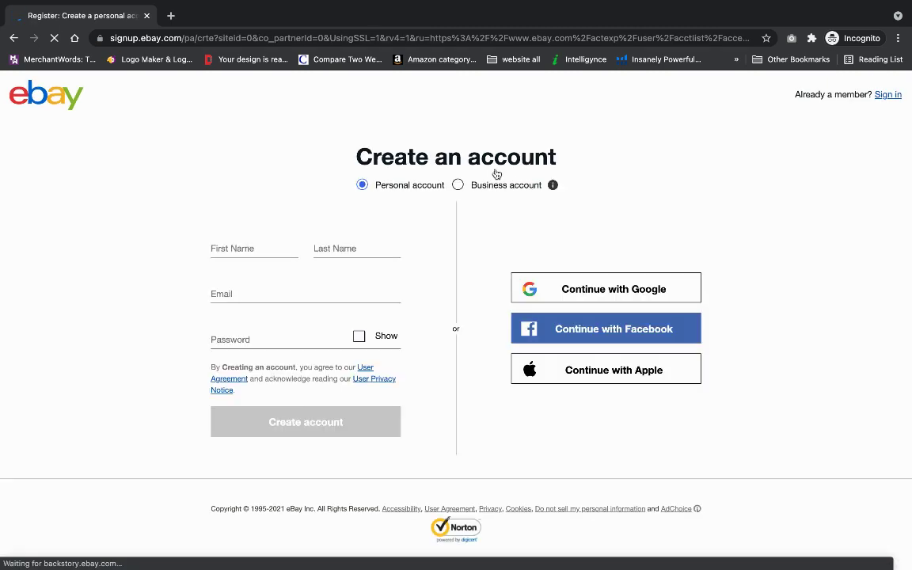
pyautogui.click(255, 249)
pyautogui.click(320, 248)
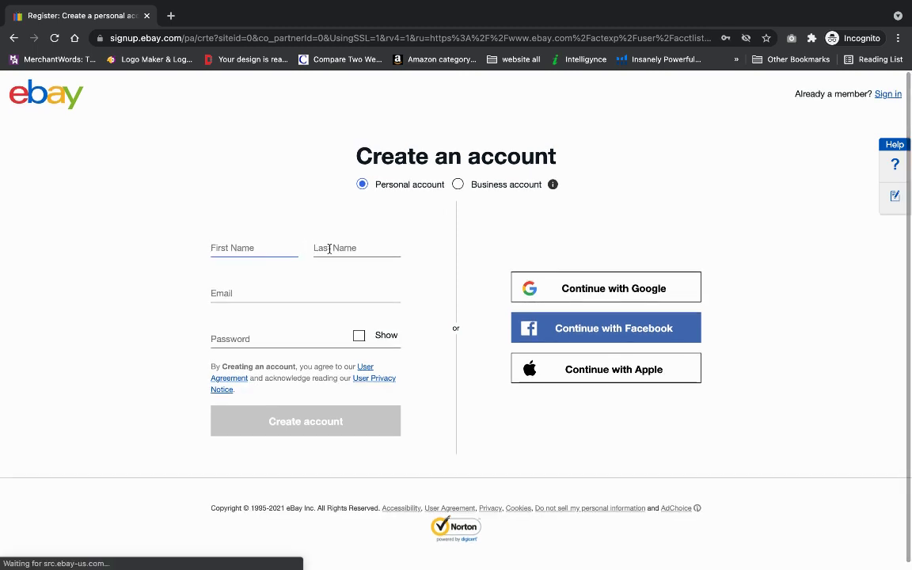
pyautogui.click(256, 295)
pyautogui.click(156, 280)
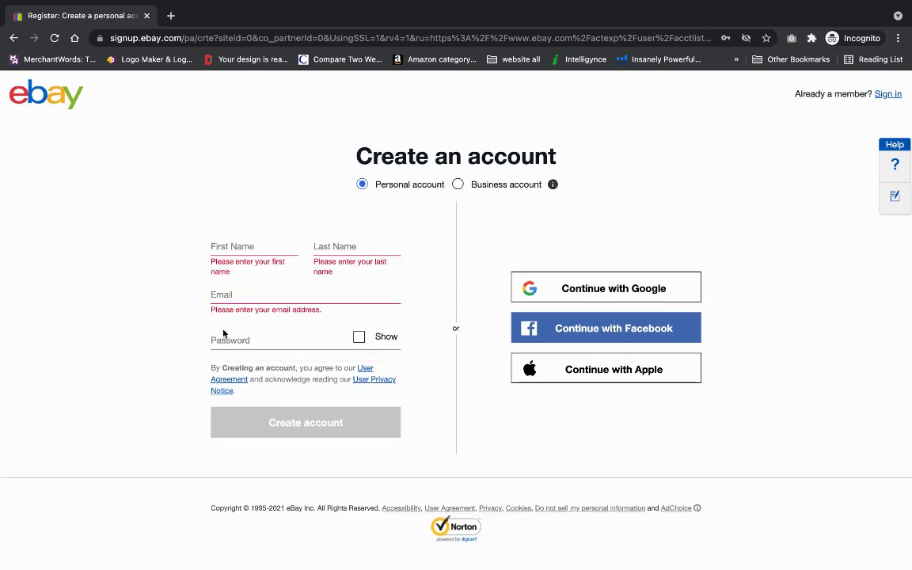
pyautogui.click(255, 340)
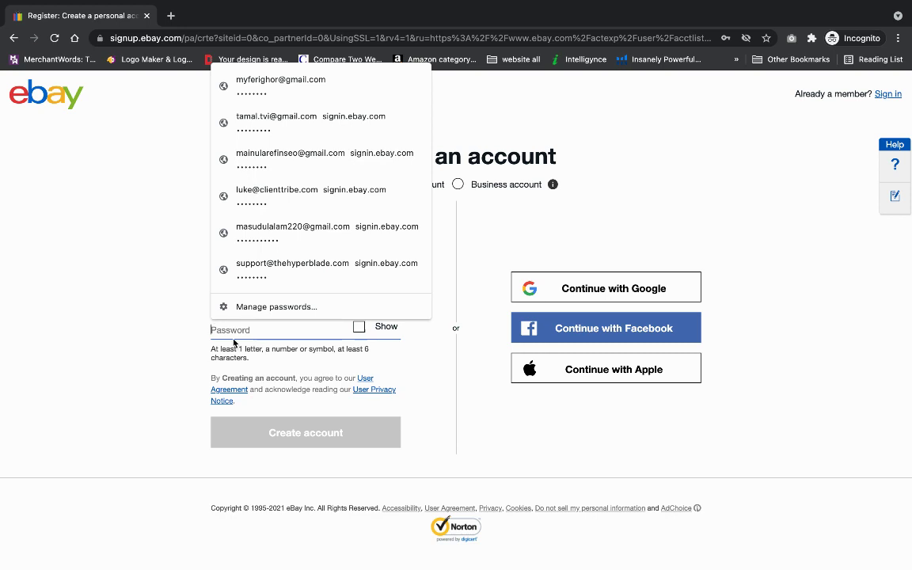
pyautogui.click(113, 320)
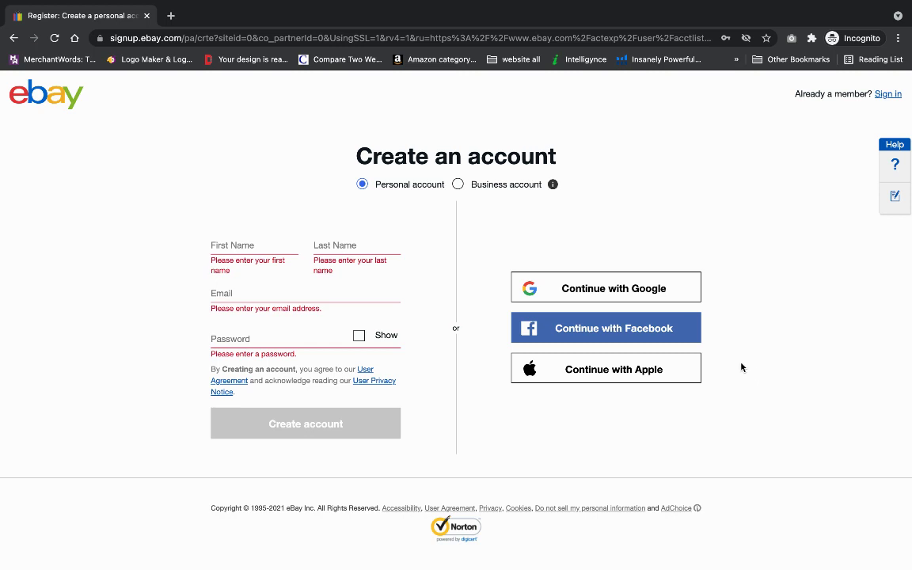
pyautogui.moveTo(16, 1)
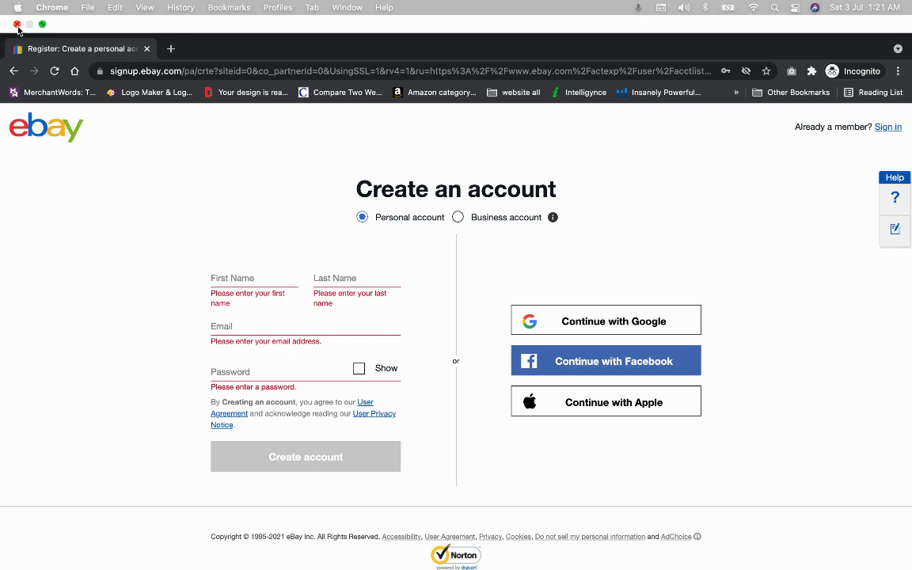
pyautogui.click(17, 24)
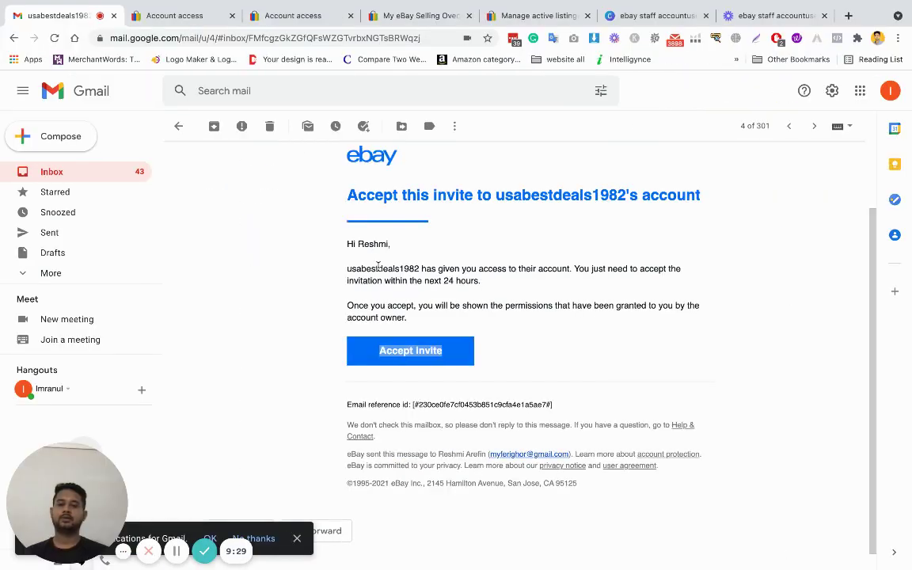
pyautogui.click(203, 17)
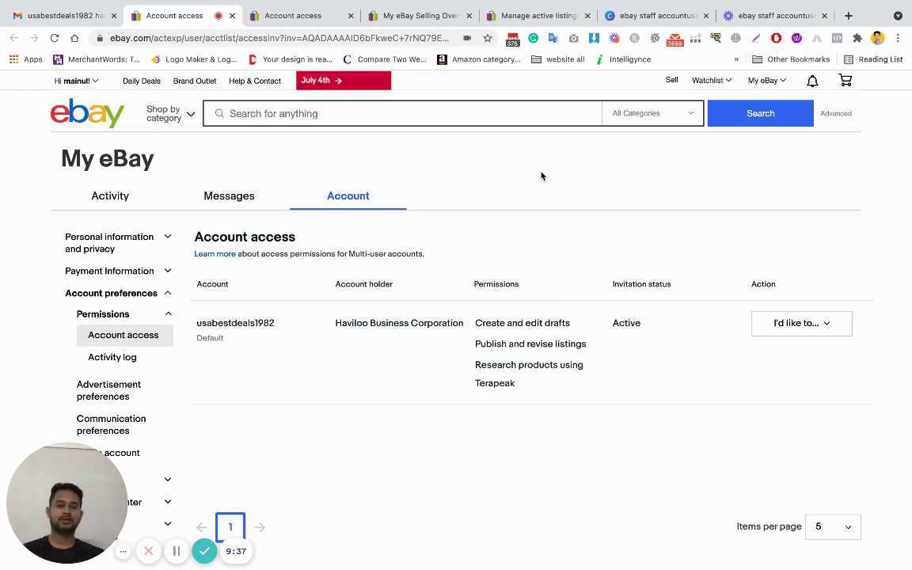
pyautogui.scroll(-4, 472, 306)
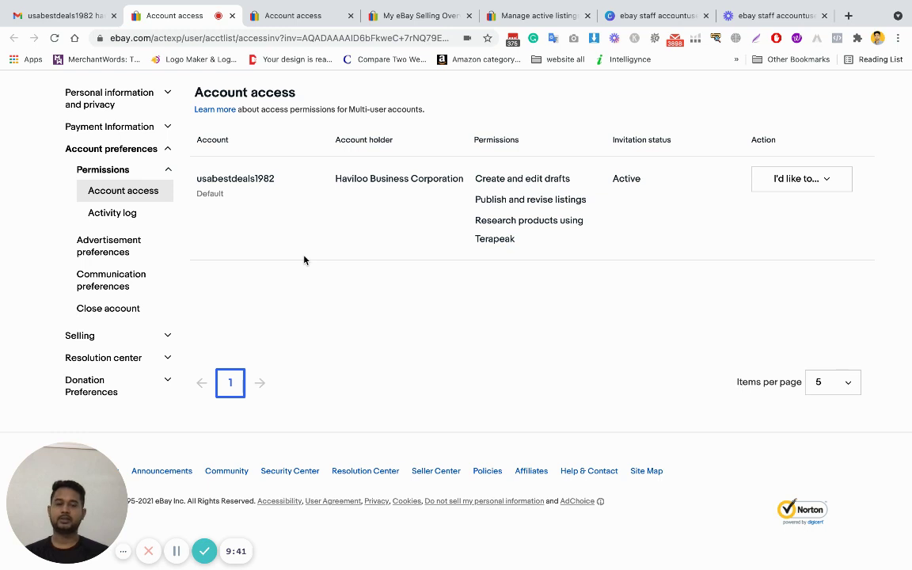
pyautogui.moveTo(282, 181); pyautogui.dragTo(193, 181)
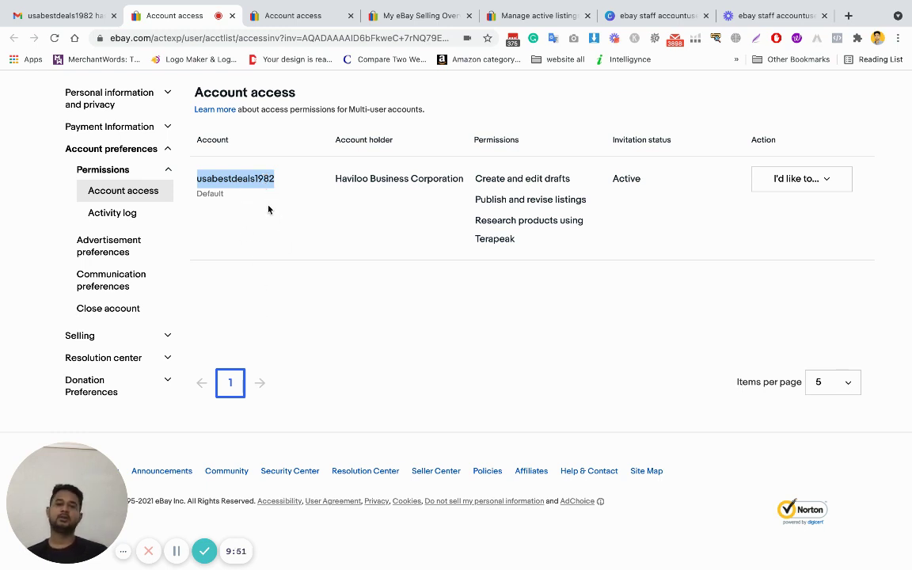
pyautogui.click(254, 180)
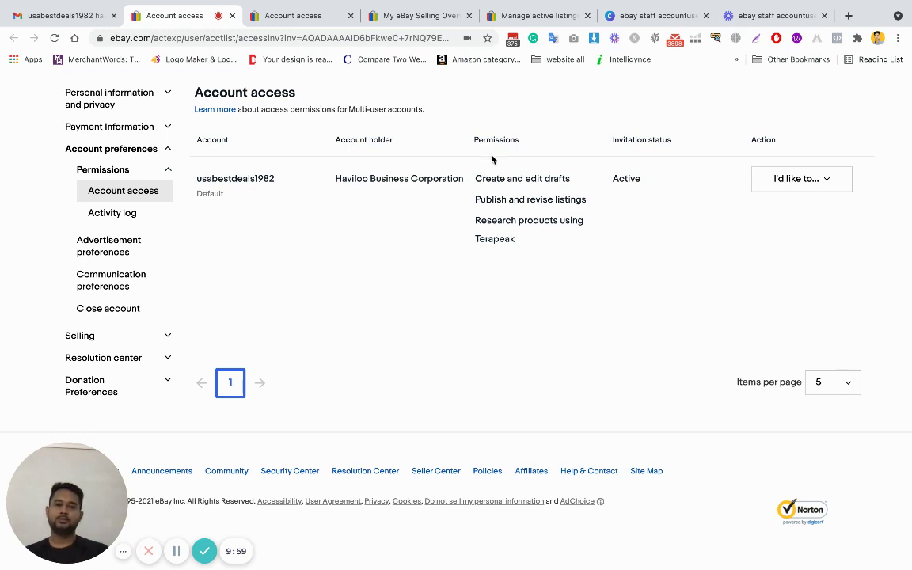
pyautogui.moveTo(473, 140); pyautogui.dragTo(521, 143)
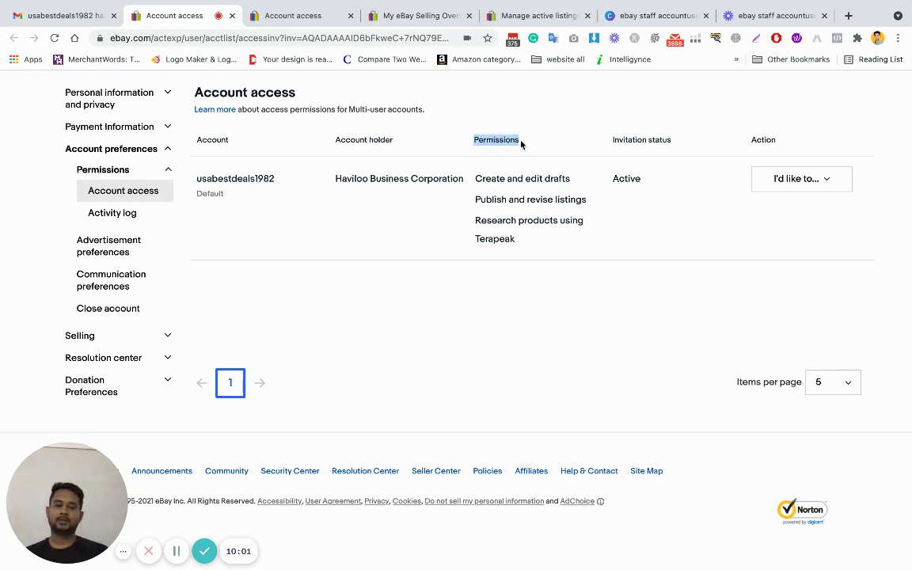
pyautogui.moveTo(475, 178); pyautogui.dragTo(570, 179)
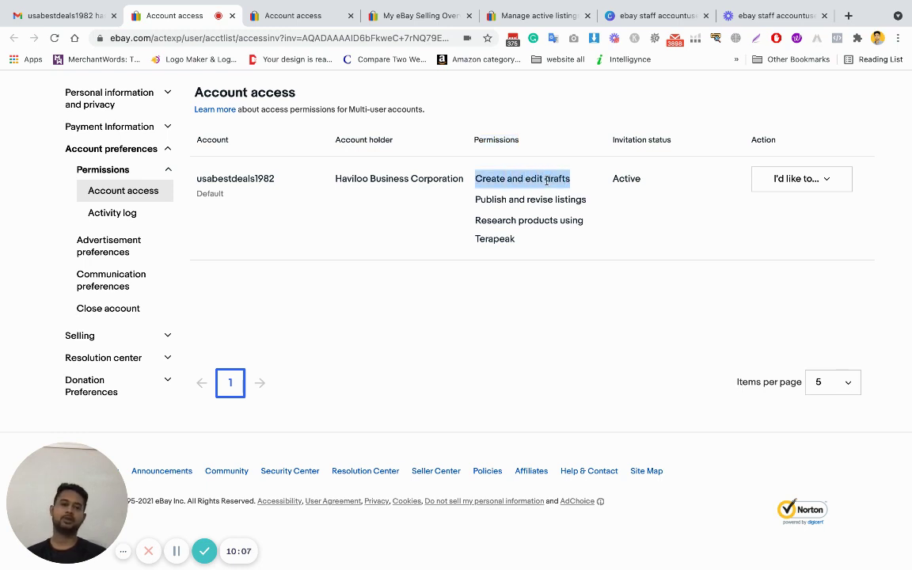
pyautogui.click(492, 198)
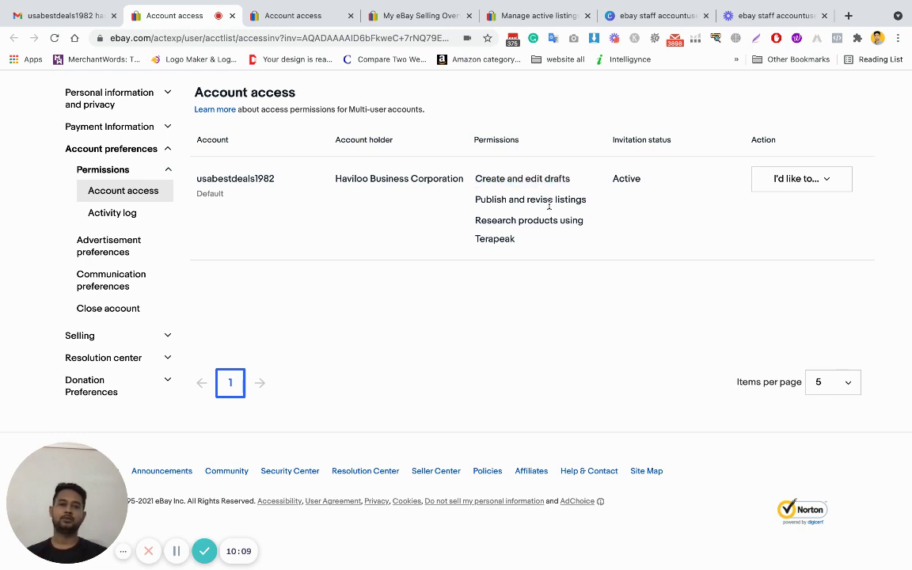
pyautogui.moveTo(481, 220); pyautogui.dragTo(582, 221)
pyautogui.click(507, 241)
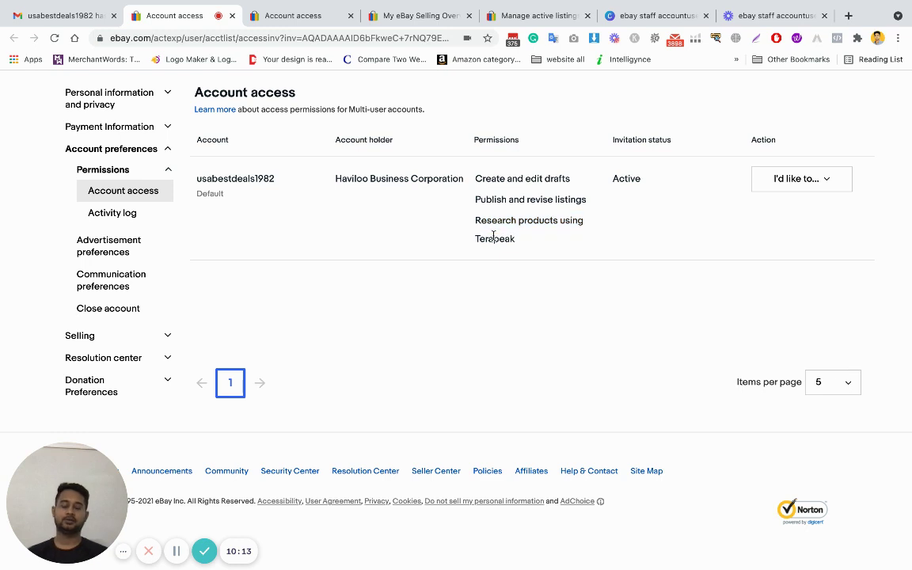
pyautogui.moveTo(514, 240); pyautogui.dragTo(475, 242)
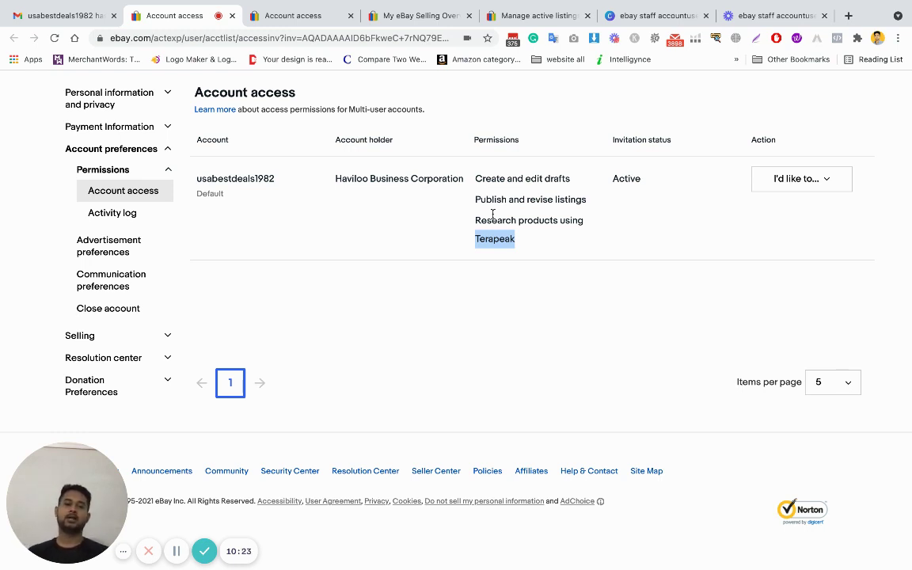
pyautogui.click(495, 212)
pyautogui.scroll(1, 285, 205)
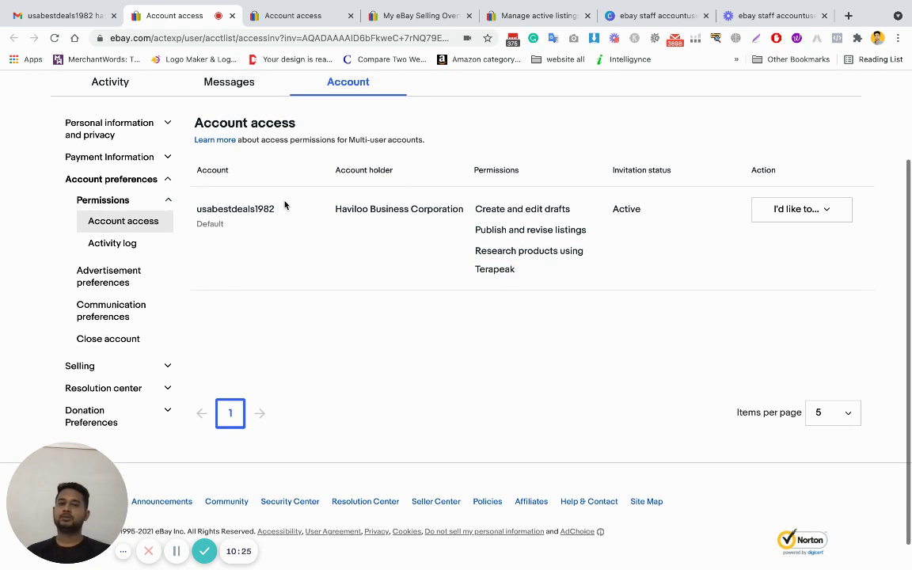
pyautogui.click(336, 18)
pyautogui.click(401, 16)
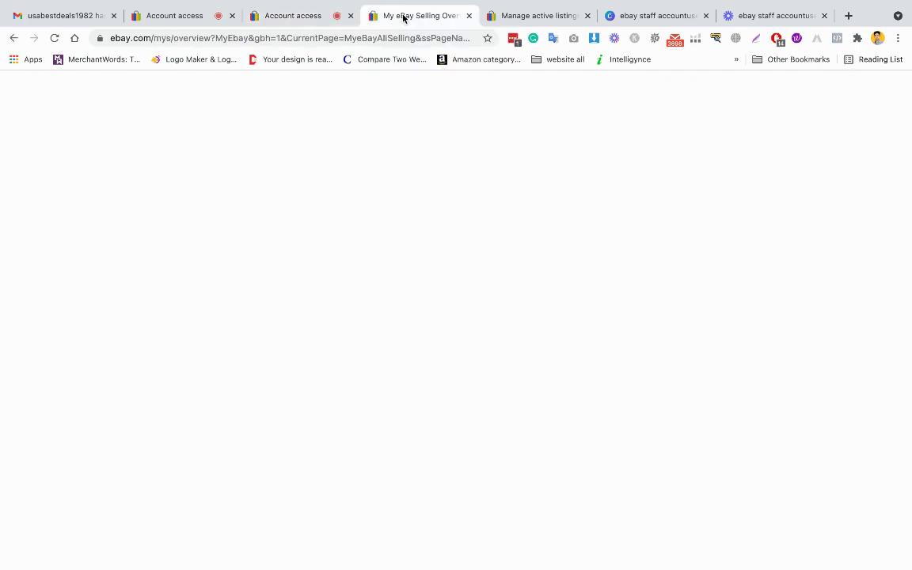
pyautogui.click(204, 16)
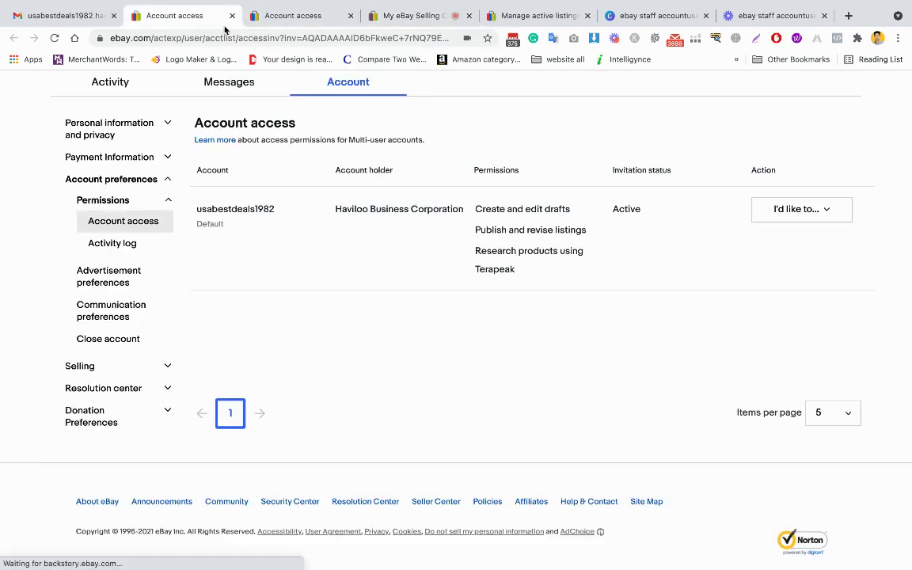
# Choose 'Go to seller hub' from the delegated account's 'I'd like to...' menu
pyautogui.click(811, 214)
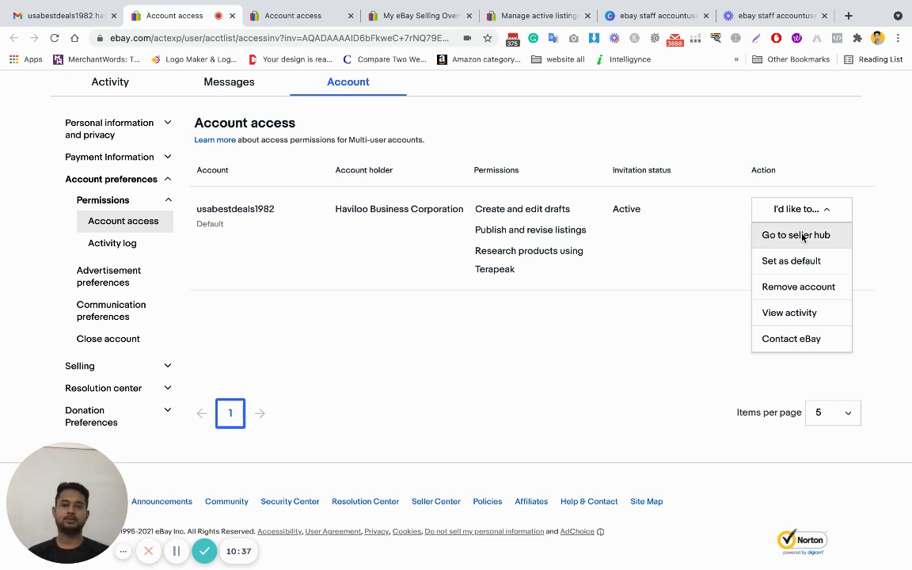
pyautogui.click(802, 238)
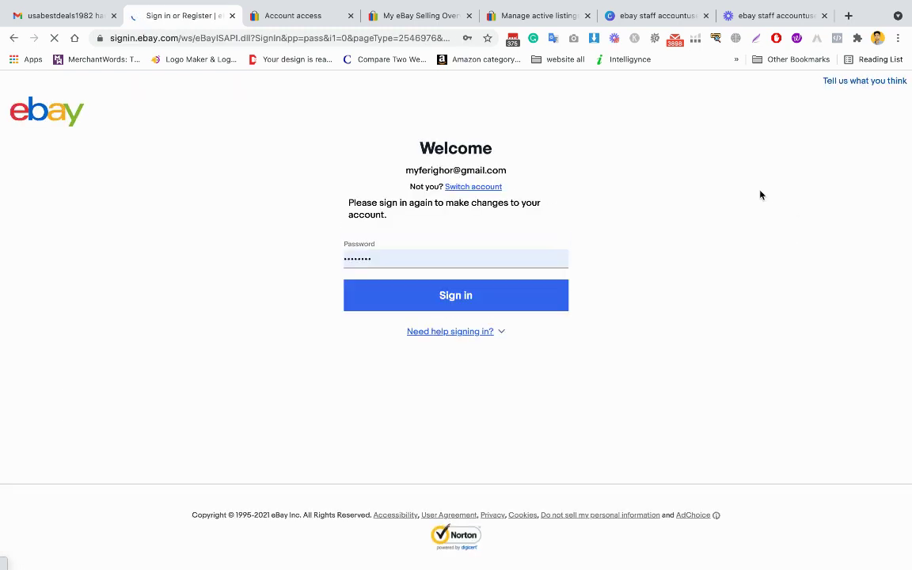
# Sign in again with the account password and the texted 2-step security code
pyautogui.click(396, 257)
pyautogui.click(626, 245)
pyautogui.click(456, 296)
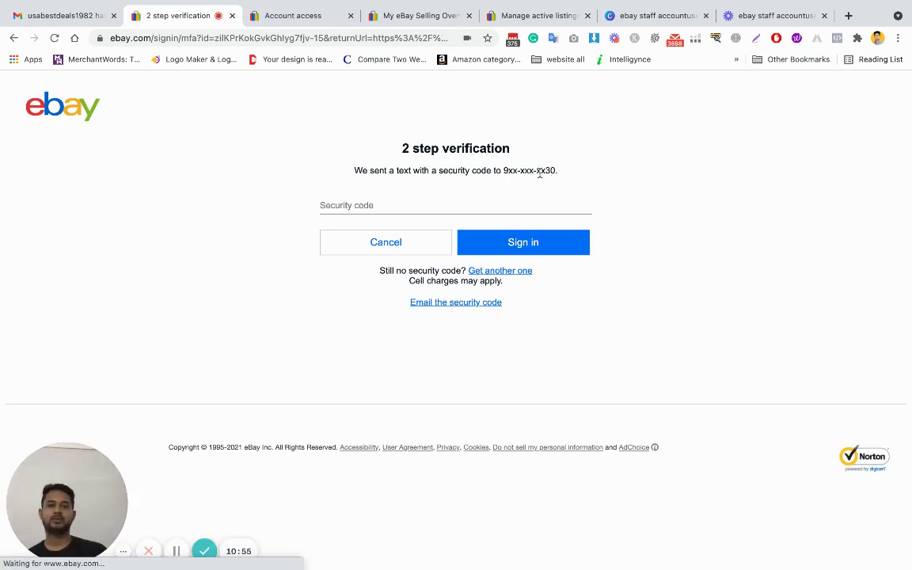
pyautogui.click(412, 200)
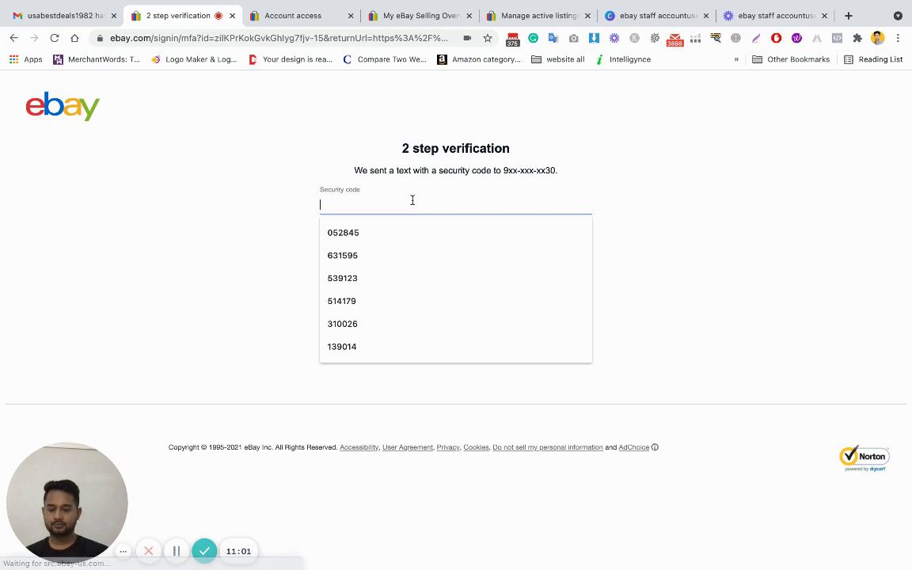
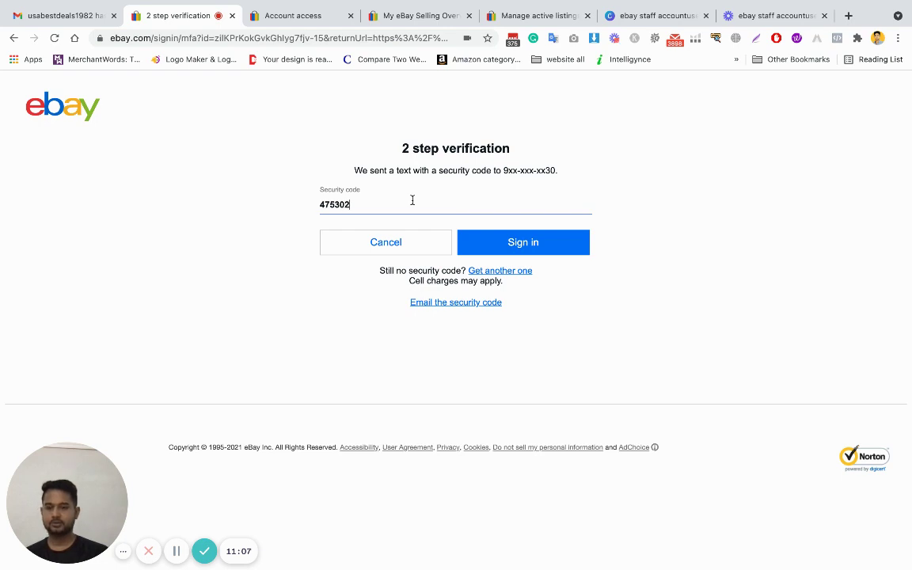
pyautogui.click(530, 242)
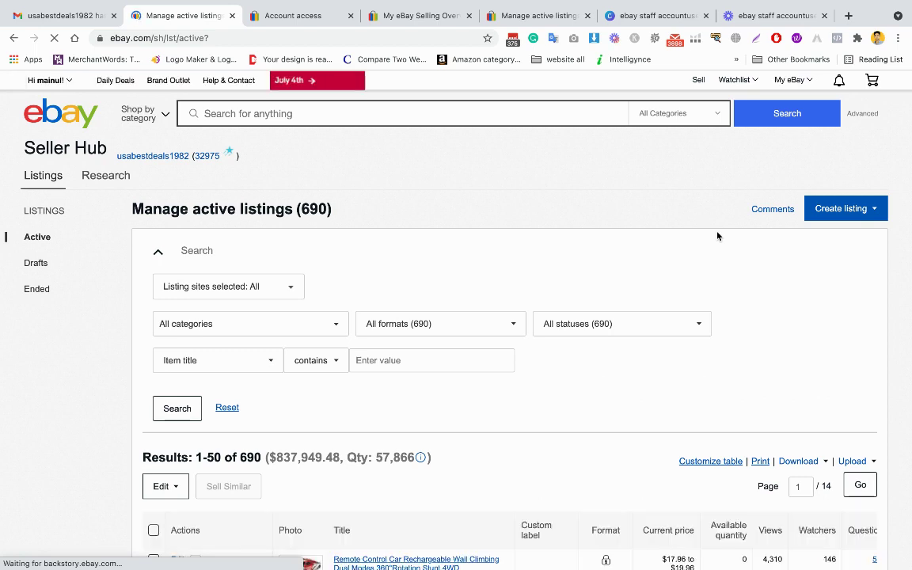
# Open the first active listing, Remote Control Car, in a new tab from Seller Hub
pyautogui.scroll(-1, 574, 296)
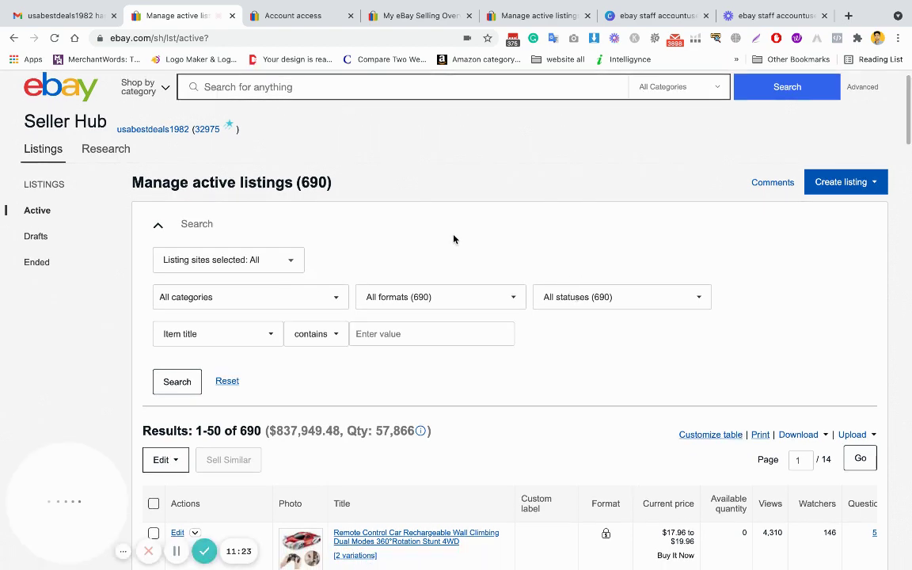
pyautogui.scroll(-1, 452, 238)
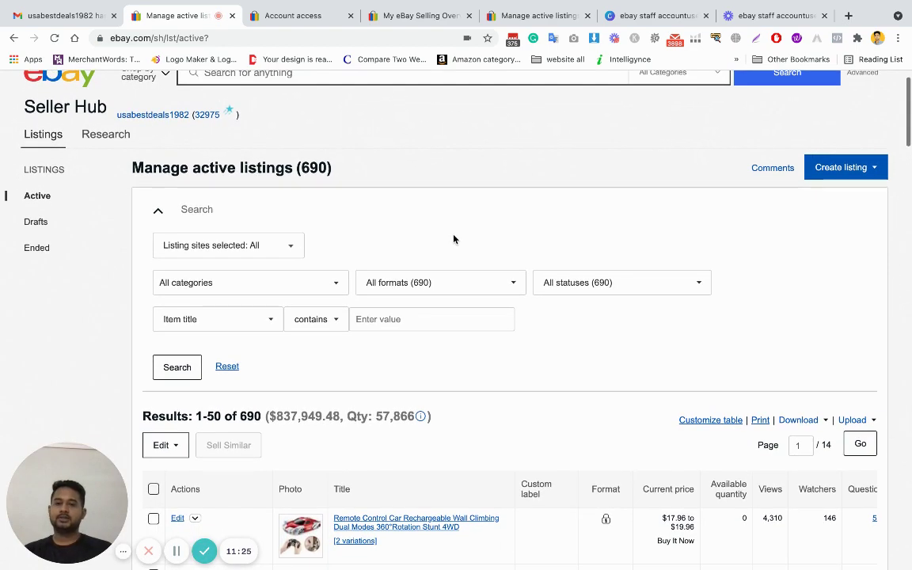
pyautogui.scroll(-1, 435, 222)
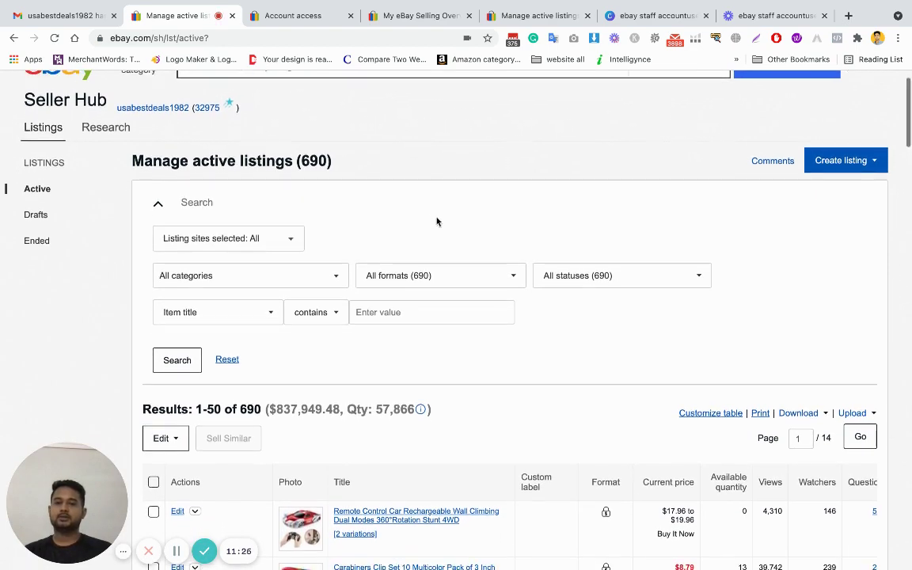
pyautogui.doubleClick(301, 161)
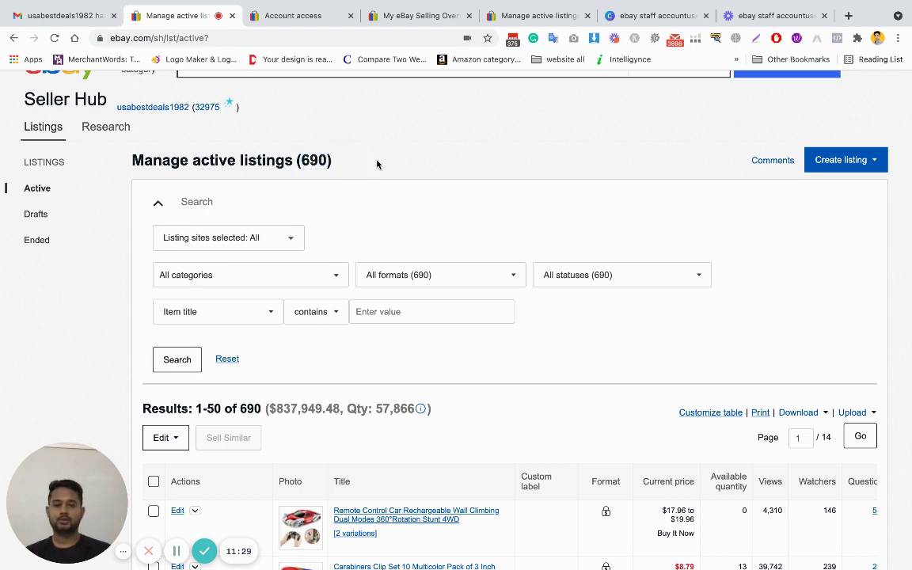
pyautogui.scroll(-4, 377, 164)
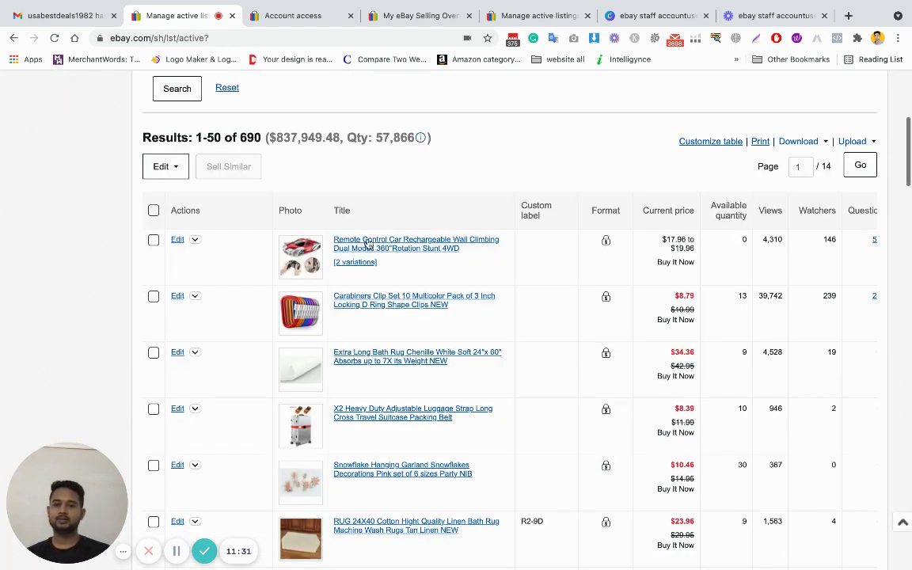
pyautogui.rightClick(380, 252)
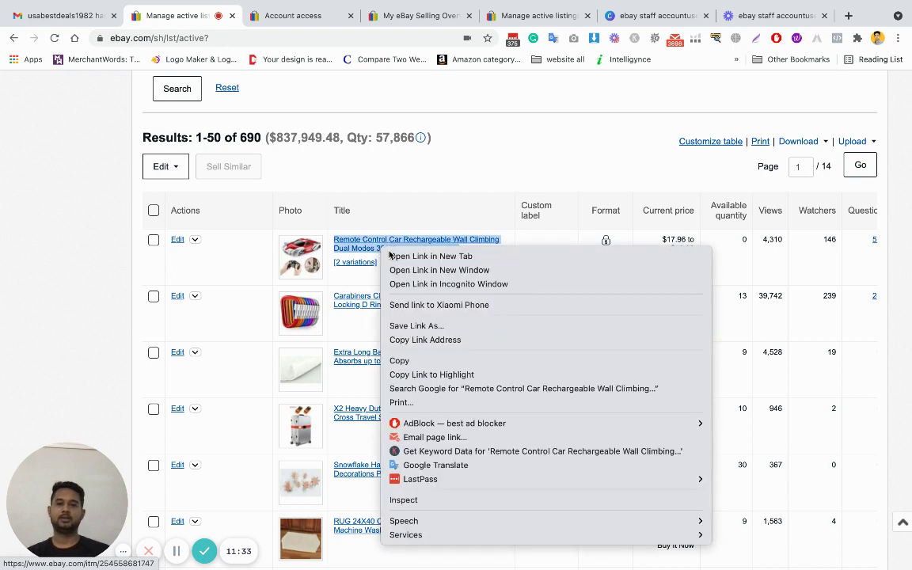
pyautogui.click(396, 255)
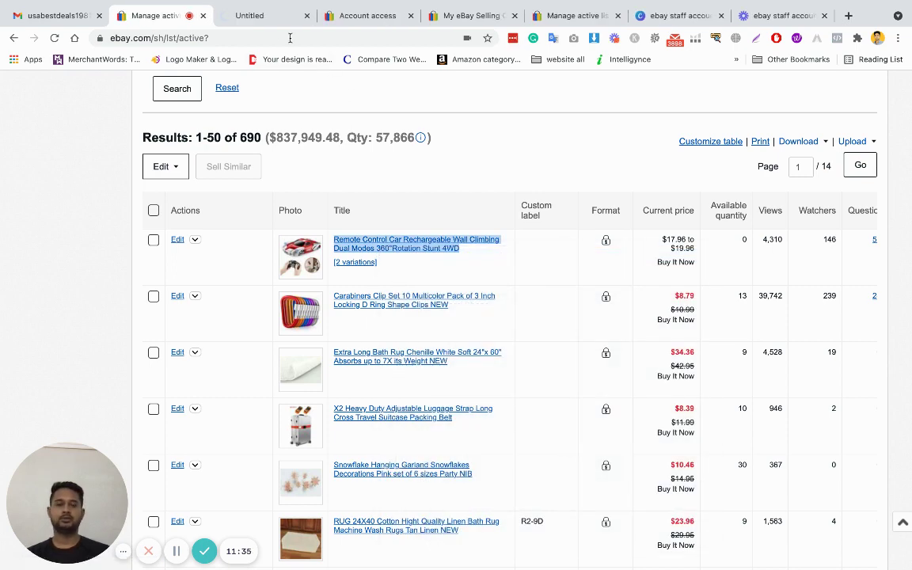
pyautogui.click(269, 23)
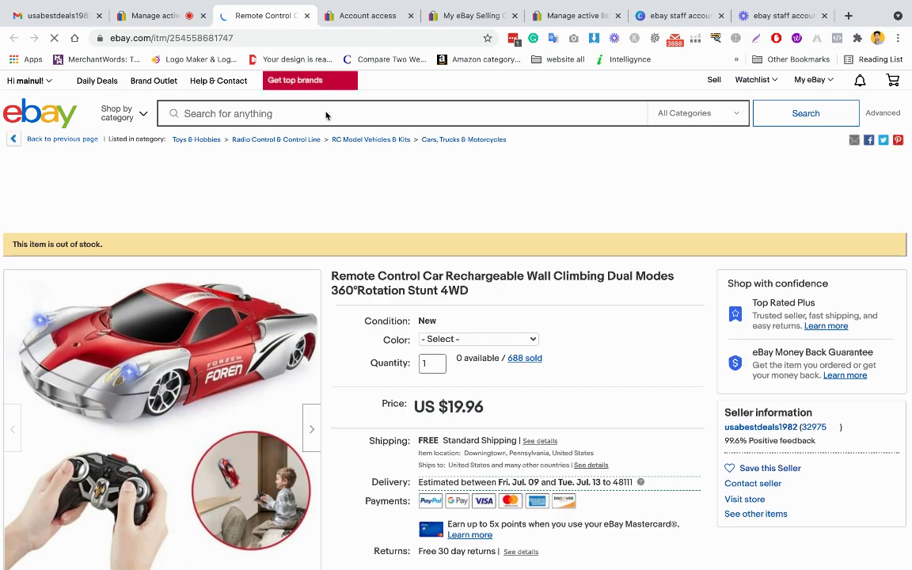
pyautogui.scroll(-2, 348, 228)
pyautogui.scroll(-4, 348, 228)
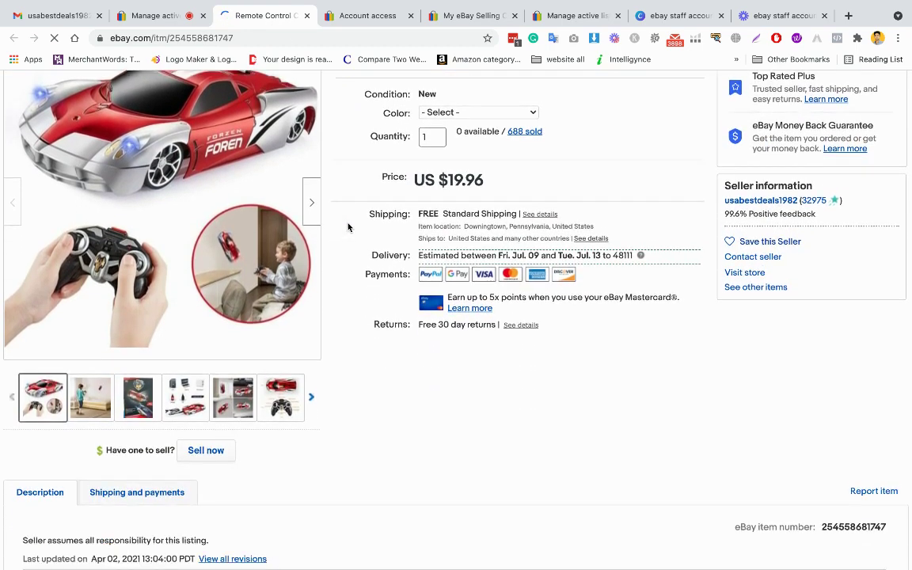
pyautogui.scroll(-3, 348, 227)
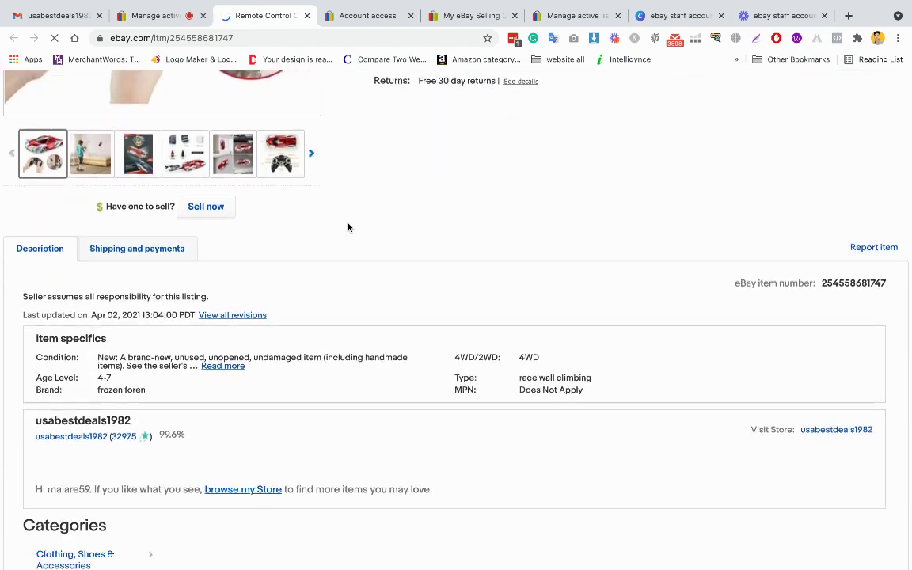
pyautogui.scroll(-2, 348, 228)
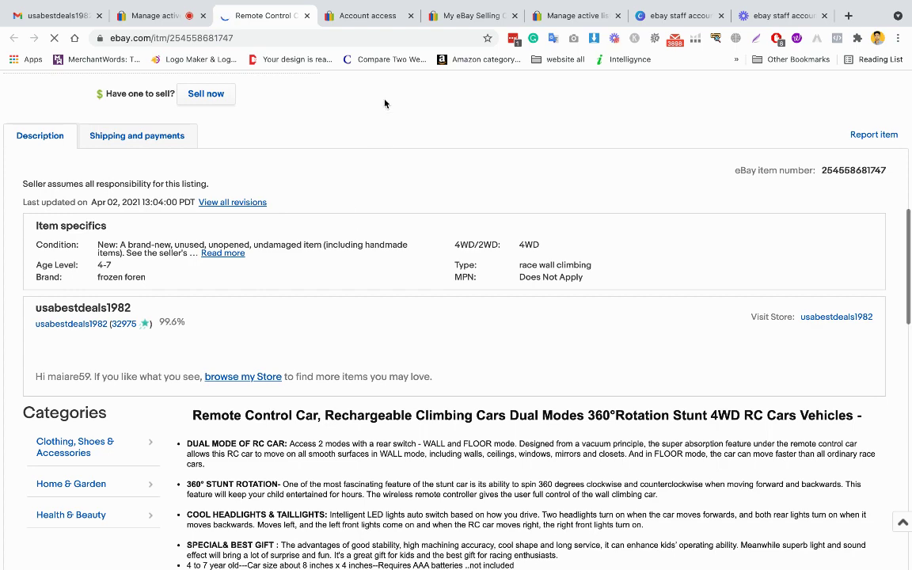
pyautogui.click(158, 16)
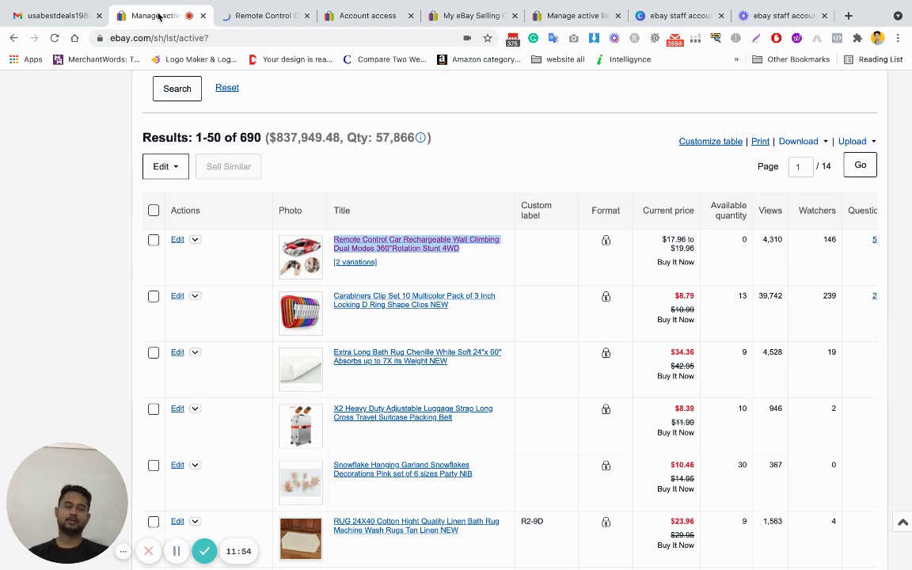